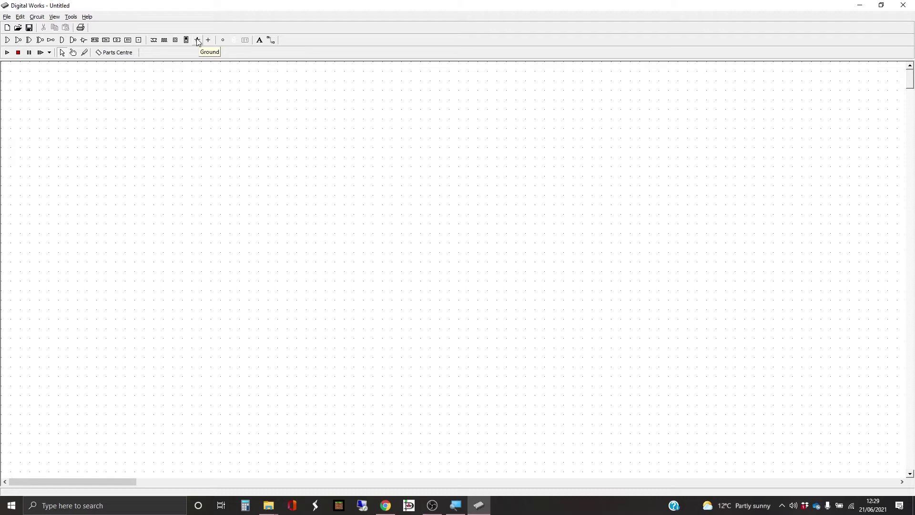
Preview the ground, Vcc, input, LED, numeric output, 7-segment and text parts
click(197, 40)
click(209, 41)
click(209, 42)
click(176, 41)
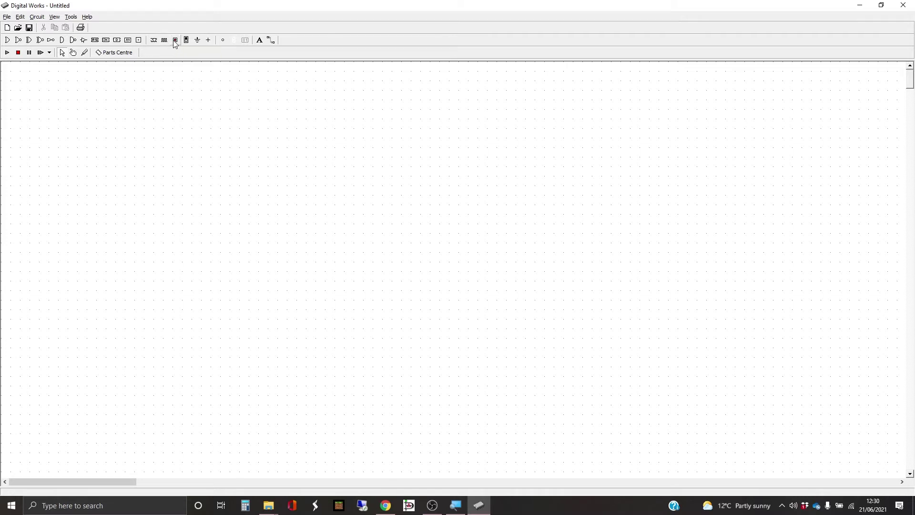
click(224, 40)
click(245, 41)
click(234, 40)
click(245, 40)
click(246, 41)
click(260, 43)
Browse the Edit, Circuit and Tools menus and view options without changing anything
click(74, 53)
click(175, 43)
click(18, 17)
click(18, 17)
click(34, 17)
click(32, 18)
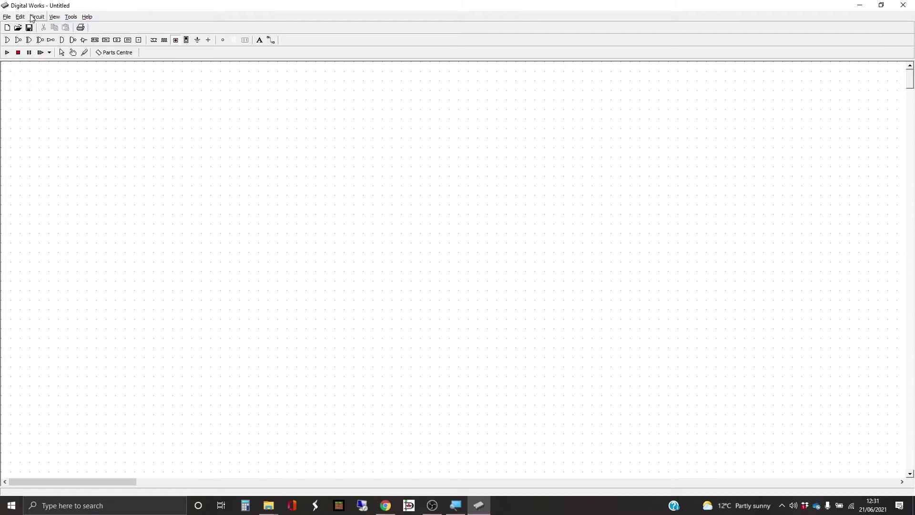
click(70, 18)
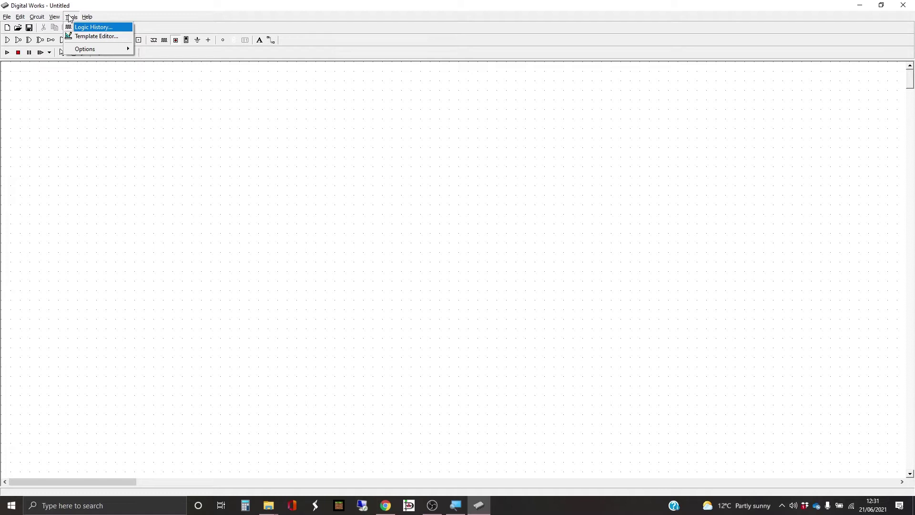
mouse_move(103, 50)
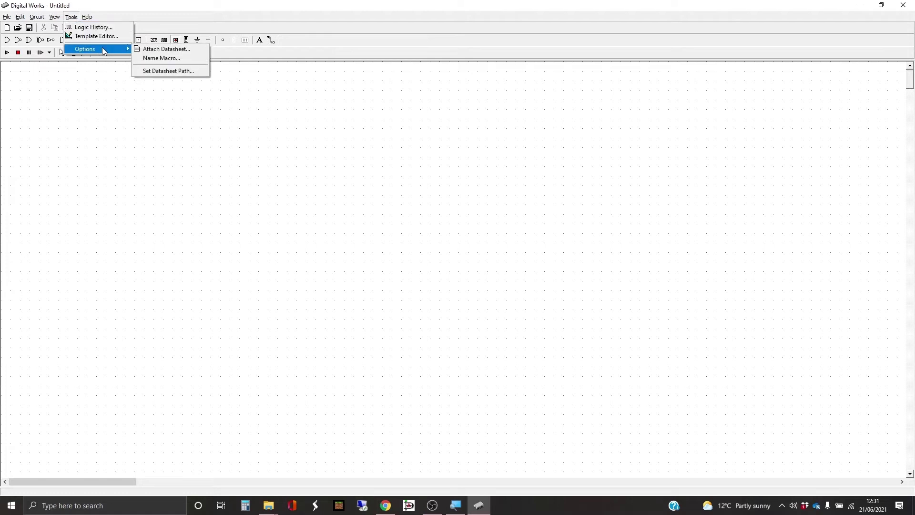
mouse_move(53, 18)
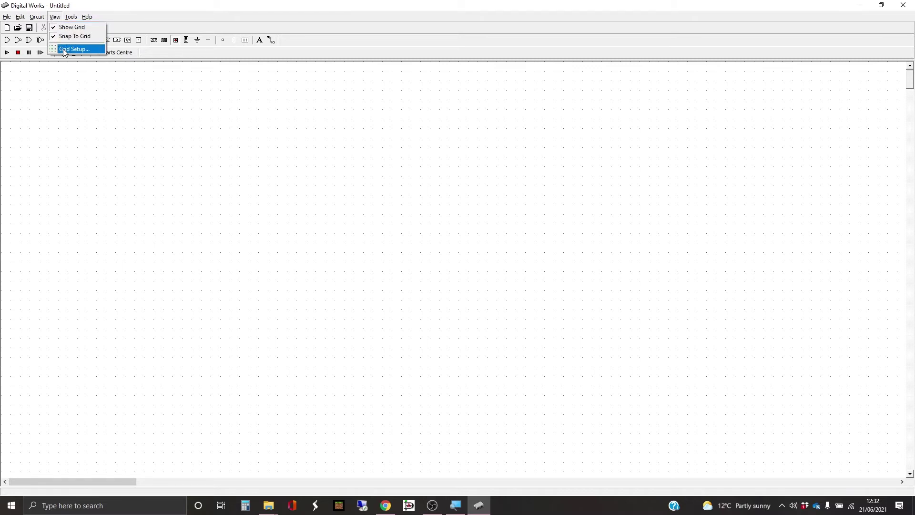
click(142, 16)
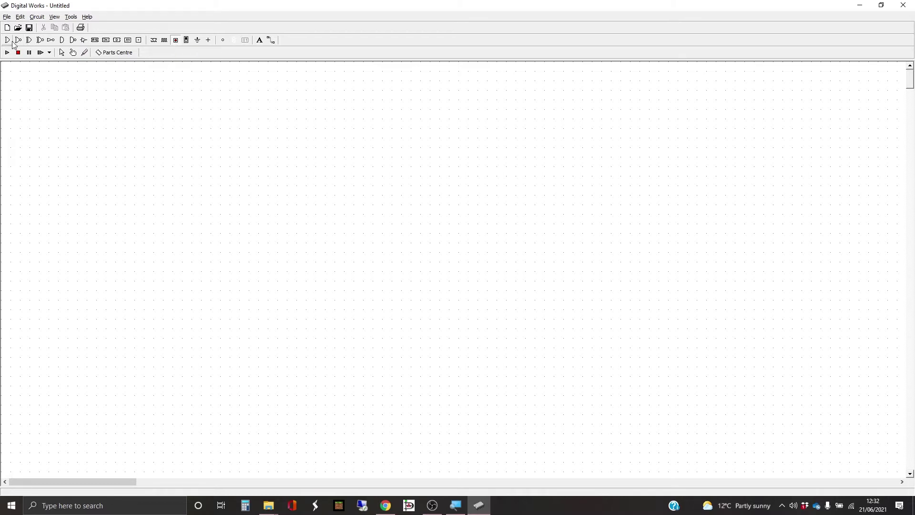
Drop an interactive input switch near the canvas top-left, leaving it deselected
click(177, 41)
click(115, 90)
click(145, 89)
click(115, 91)
click(126, 84)
click(176, 42)
click(137, 107)
key(Delete)
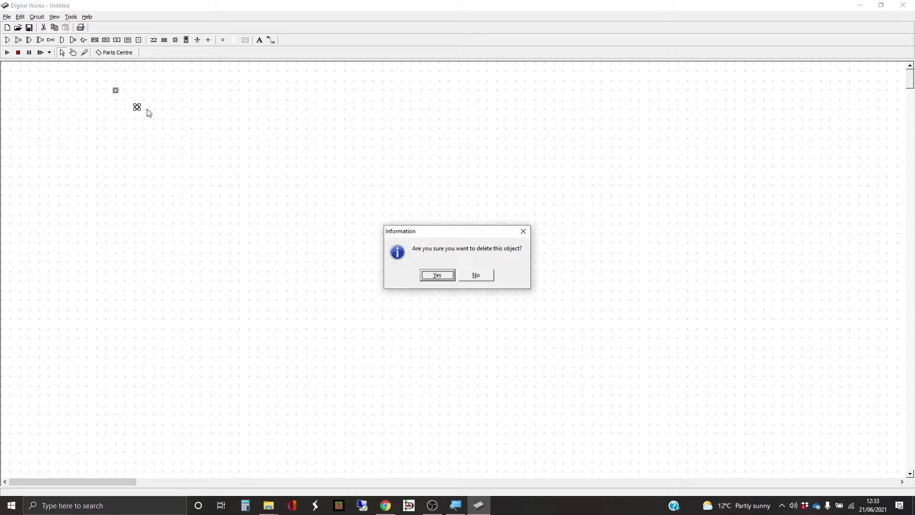
click(437, 276)
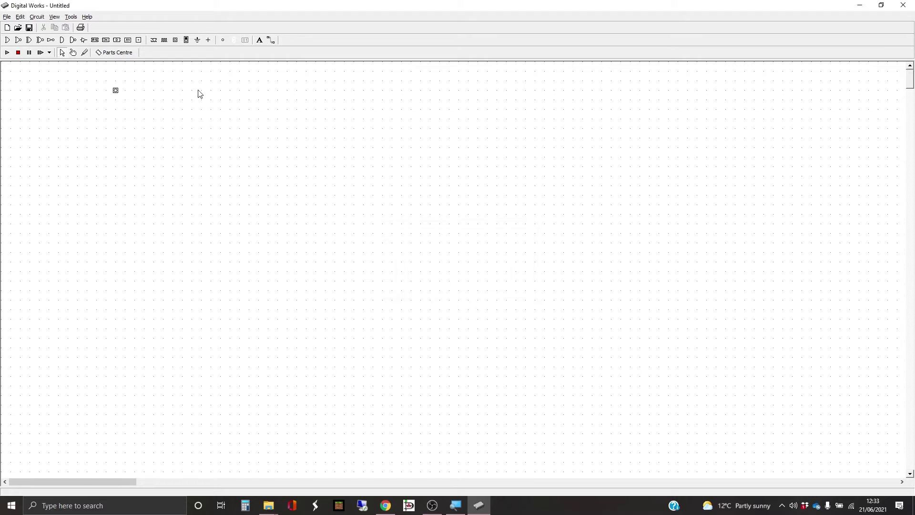
click(116, 91)
mouse_move(117, 93)
mouse_down()
mouse_move(72, 92)
mouse_move(117, 95)
mouse_up()
key(Left)
key(Left)
key(Right)
key(Right)
key(Right)
key(Right)
key(Left)
drag(116, 93, 116, 92)
Place an LED output to the right of the input switch
click(171, 89)
click(224, 41)
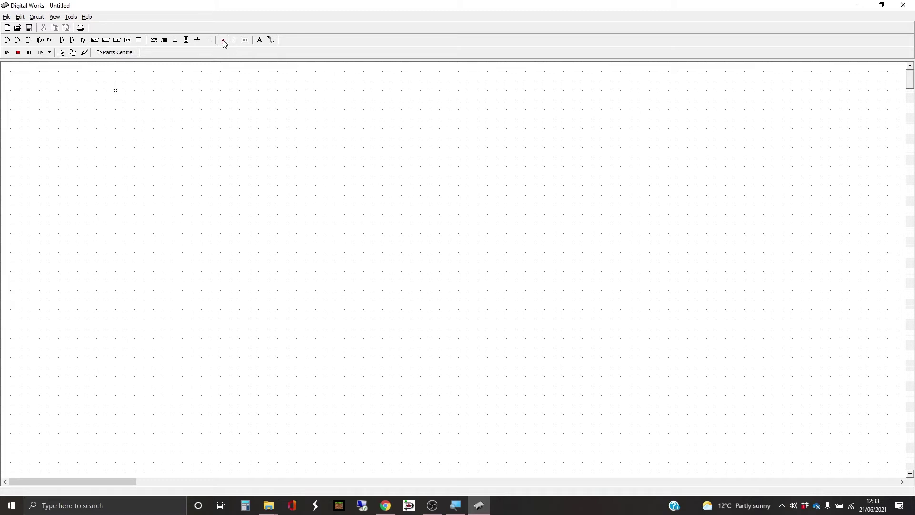
click(279, 91)
click(114, 90)
Add a NOT gate just below-right of the input switch, then select the Wiring Tool
click(51, 40)
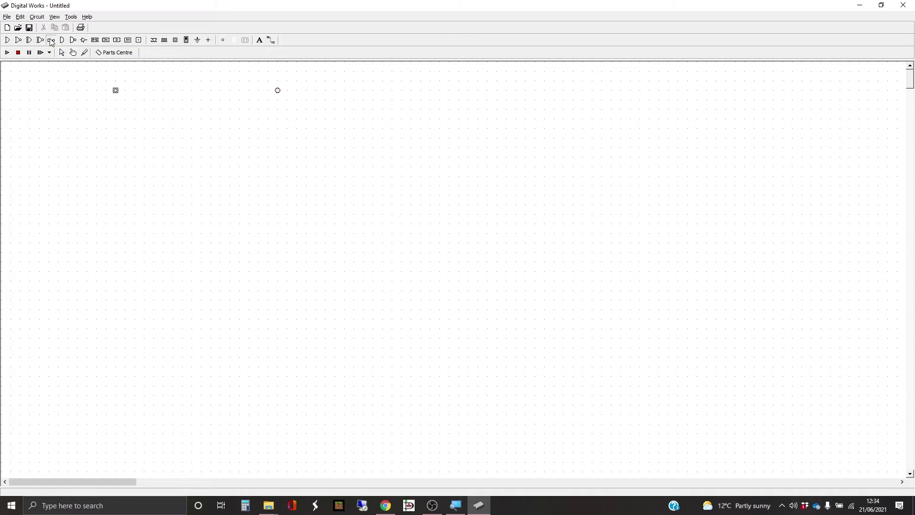
click(146, 104)
drag(146, 104, 146, 104)
click(146, 104)
click(175, 136)
click(270, 41)
click(274, 40)
Draw a wire from the input switch's terminal to the LED on its right
drag(116, 90, 280, 89)
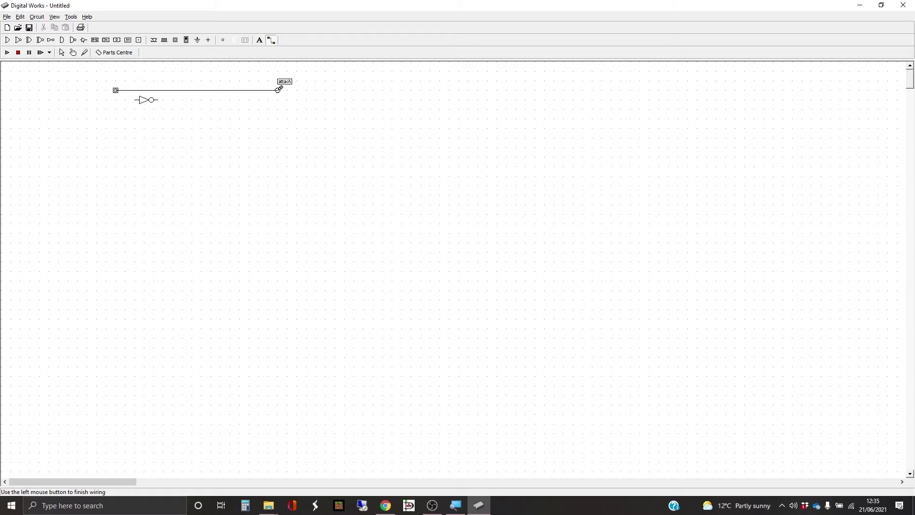
click(278, 90)
Place two more LEDs stacked below the first LED
click(222, 40)
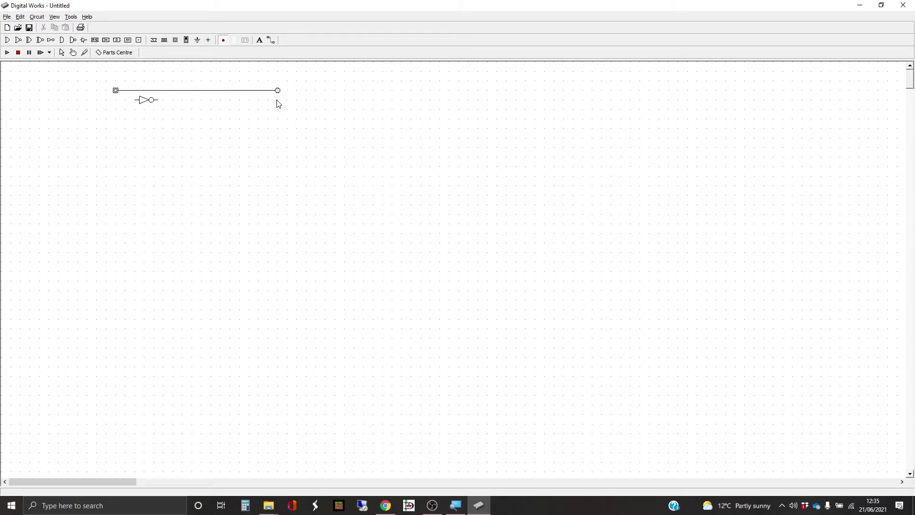
click(278, 100)
click(278, 109)
Delete the stray part and the surplus bottom LED, confirming each deletion
click(201, 113)
key(Delete)
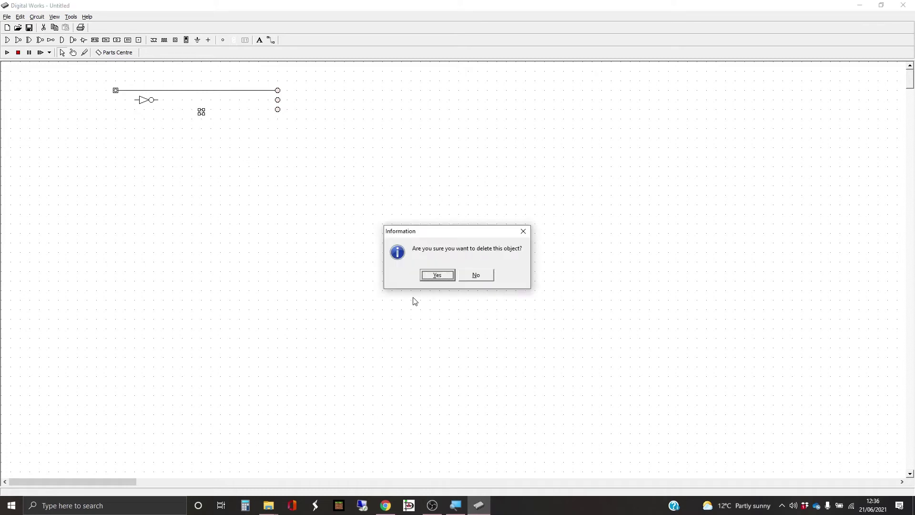
click(439, 275)
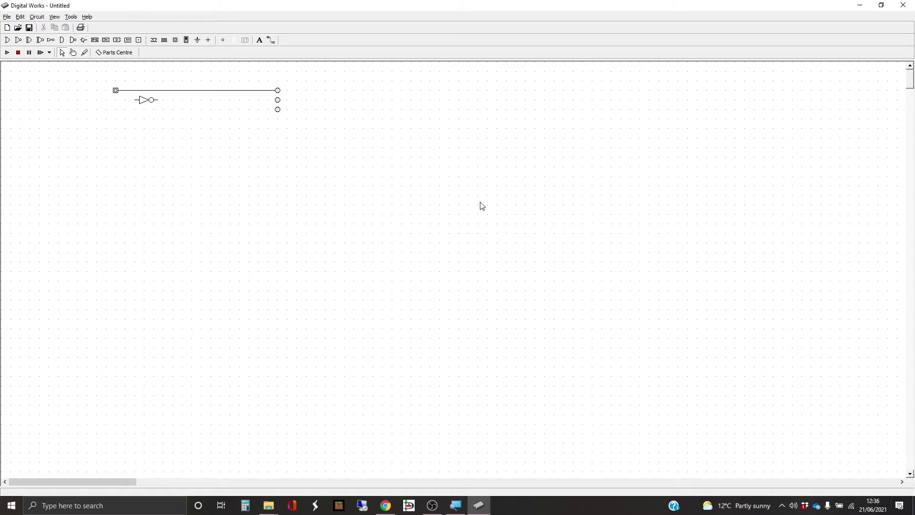
drag(302, 128, 261, 102)
drag(263, 106, 262, 106)
key(Delete)
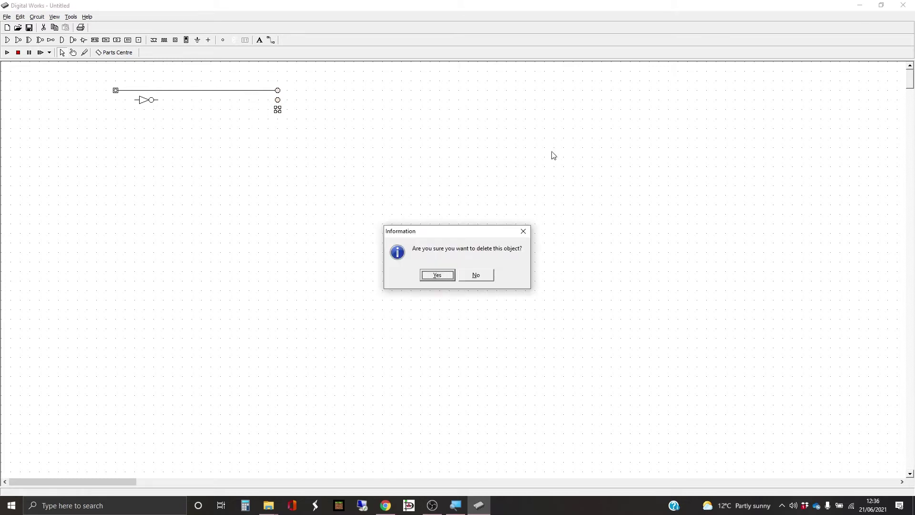
click(450, 275)
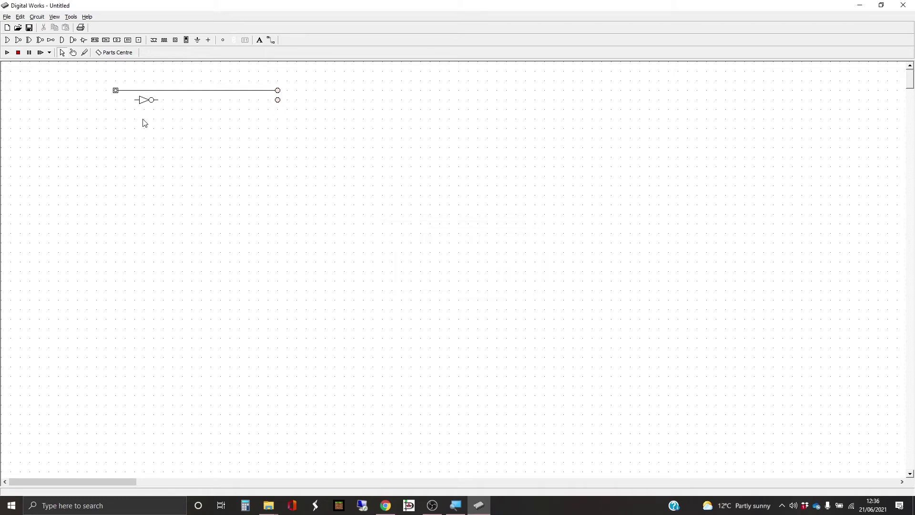
With the wiring tool, run a wire from the NOT gate output to the lower LED
click(271, 40)
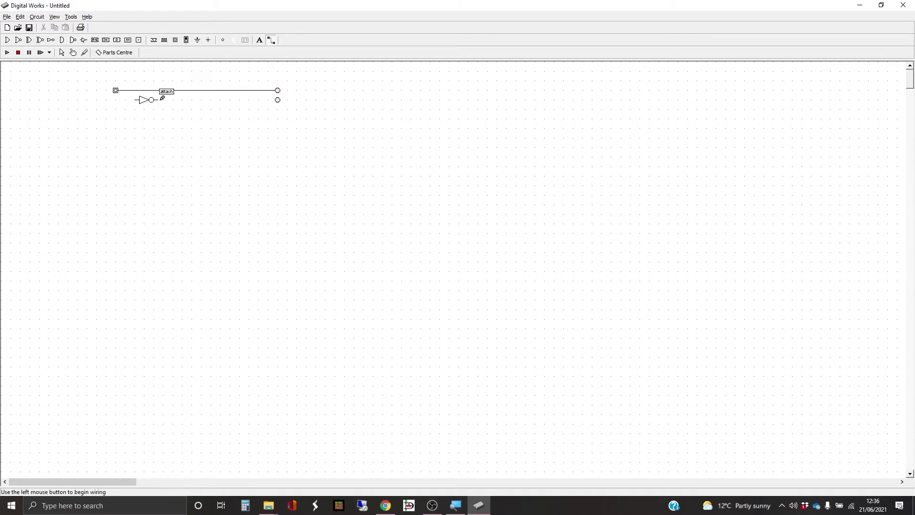
drag(162, 98, 278, 99)
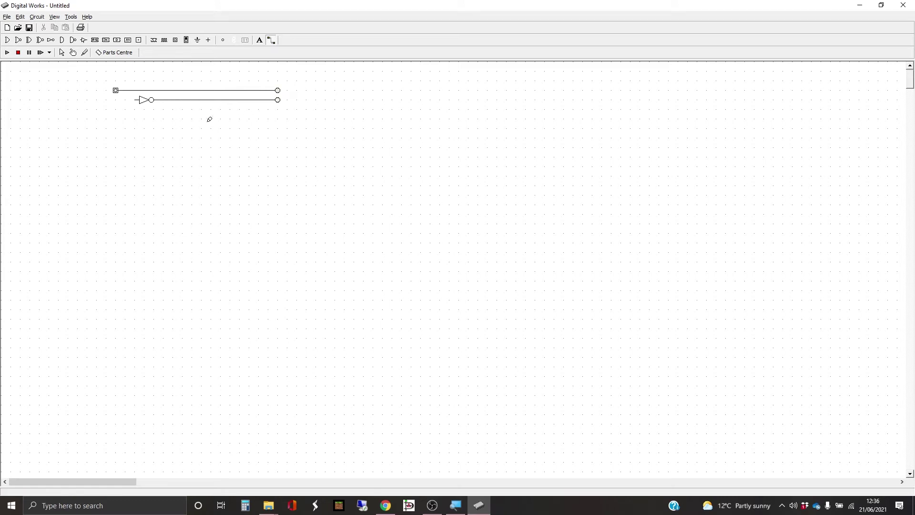
click(138, 98)
right_click(138, 88)
mouse_move(126, 100)
mouse_down()
mouse_move(105, 97)
mouse_move(133, 97)
mouse_move(134, 88)
mouse_up()
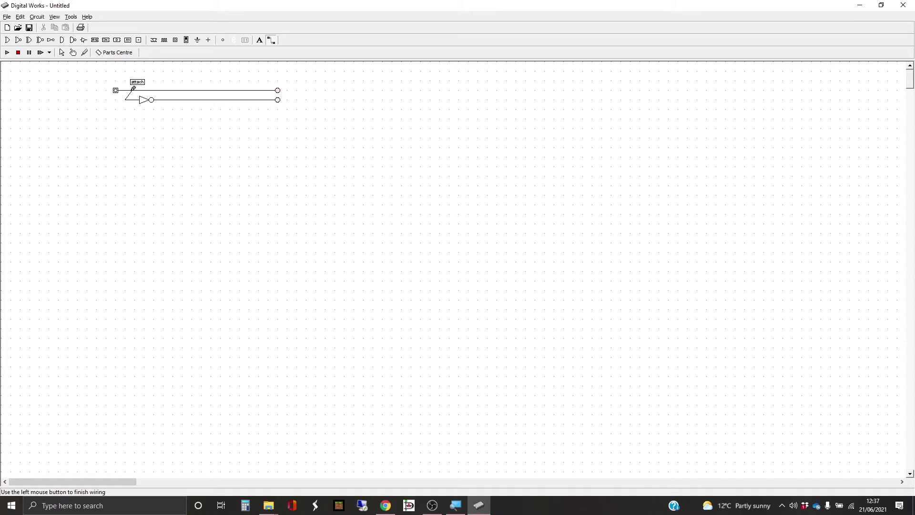
drag(134, 88, 128, 89)
drag(127, 89, 127, 88)
click(62, 53)
click(125, 91)
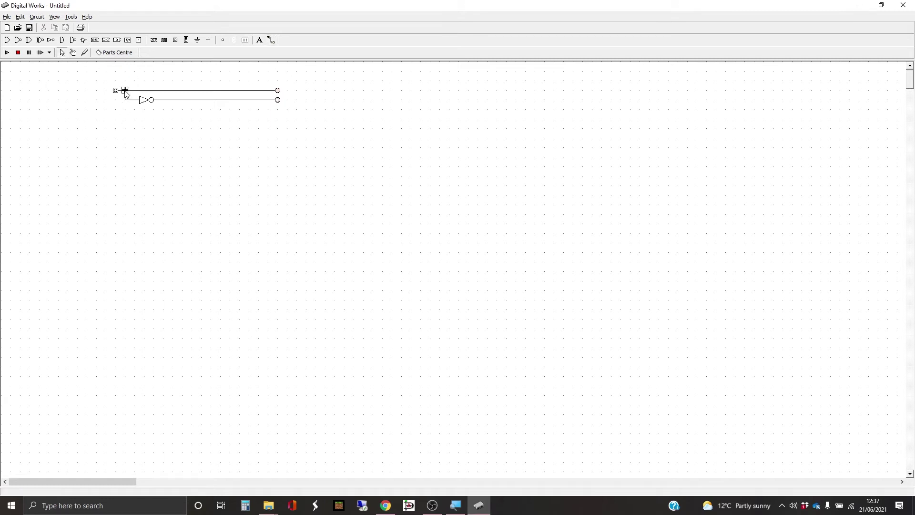
mouse_move(125, 92)
mouse_down()
mouse_move(135, 75)
mouse_move(128, 90)
mouse_up()
click(126, 91)
Paste three copies of the input and NOT gate row, stacking them as rows two to four
click(135, 116)
drag(95, 78, 311, 140)
click(186, 123)
key(ctrl+v)
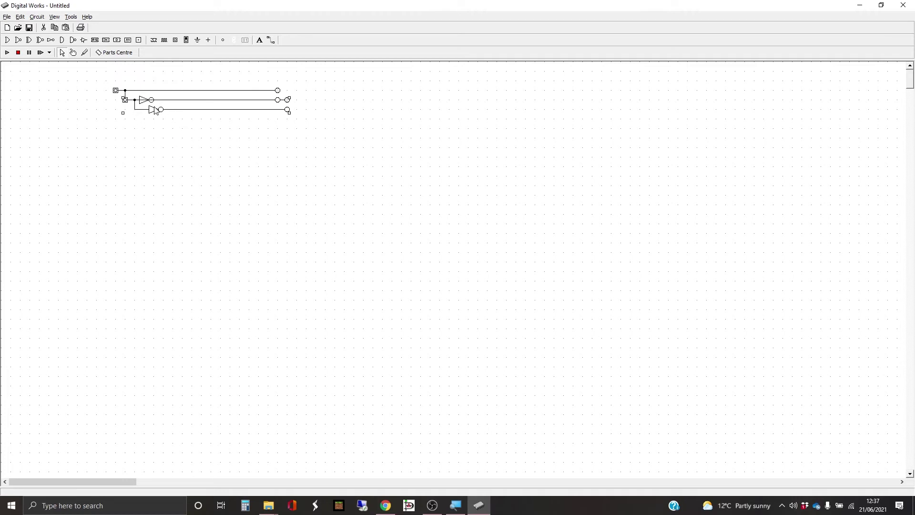
drag(153, 112, 143, 123)
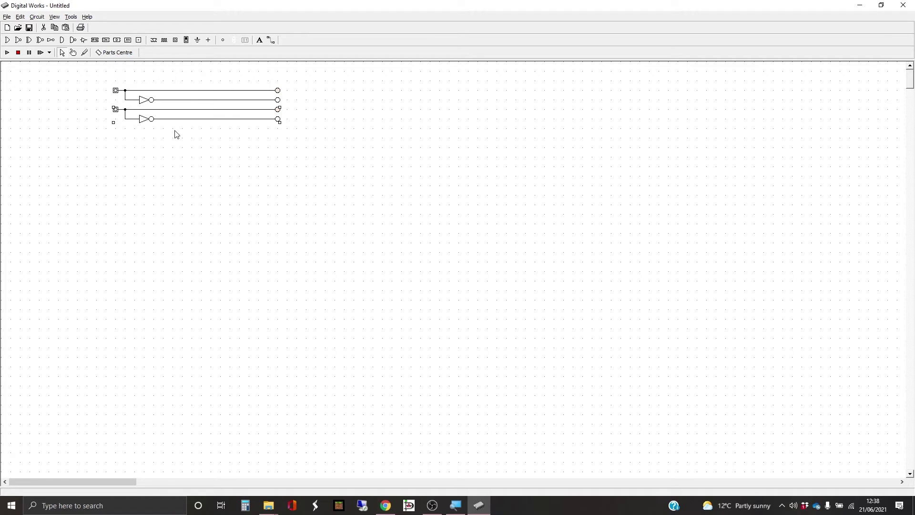
key(ctrl+v)
drag(162, 123, 143, 144)
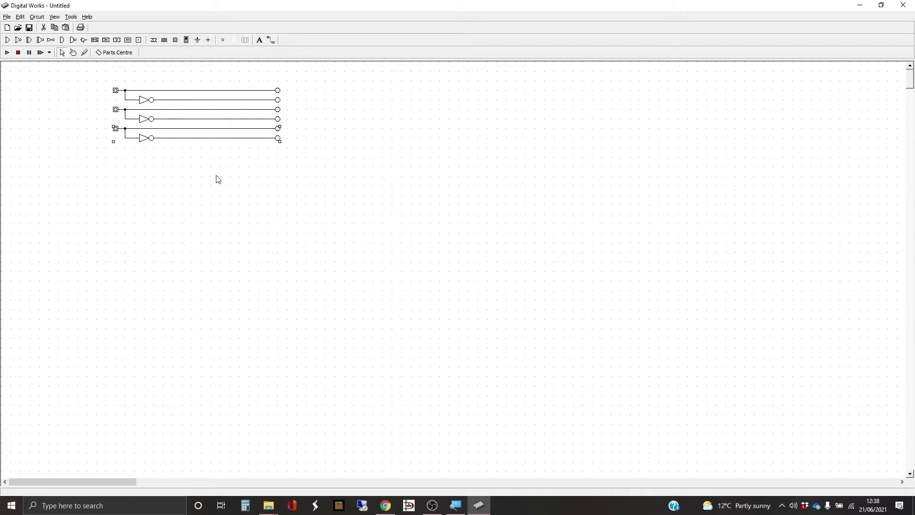
key(ctrl+v)
drag(172, 132, 141, 159)
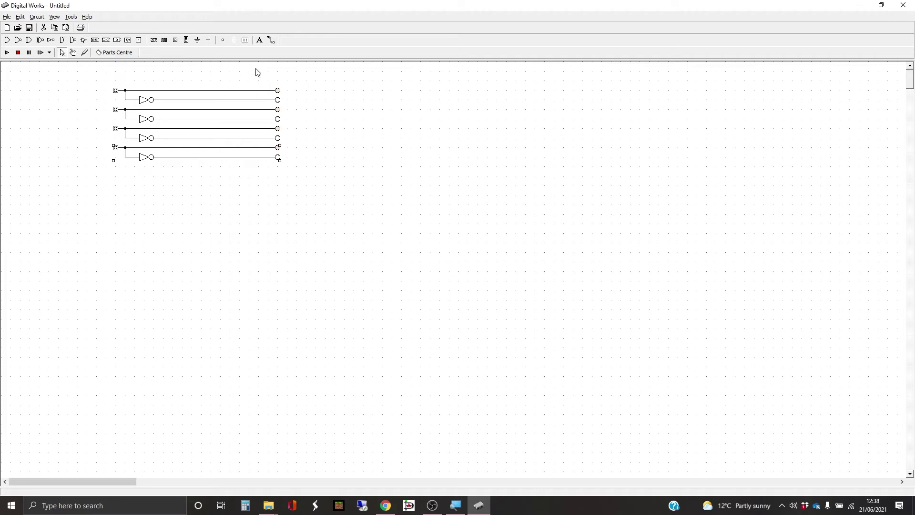
Shift all eight output circles slightly to the right
drag(256, 72, 323, 206)
mouse_move(279, 90)
mouse_down()
mouse_move(291, 93)
mouse_move(280, 91)
mouse_up()
click(324, 98)
Select the 'A' text annotation tool from the toolbar
click(261, 42)
Place a text annotation above the rows and replace 'Annotation' with 'Input 1010'
click(109, 83)
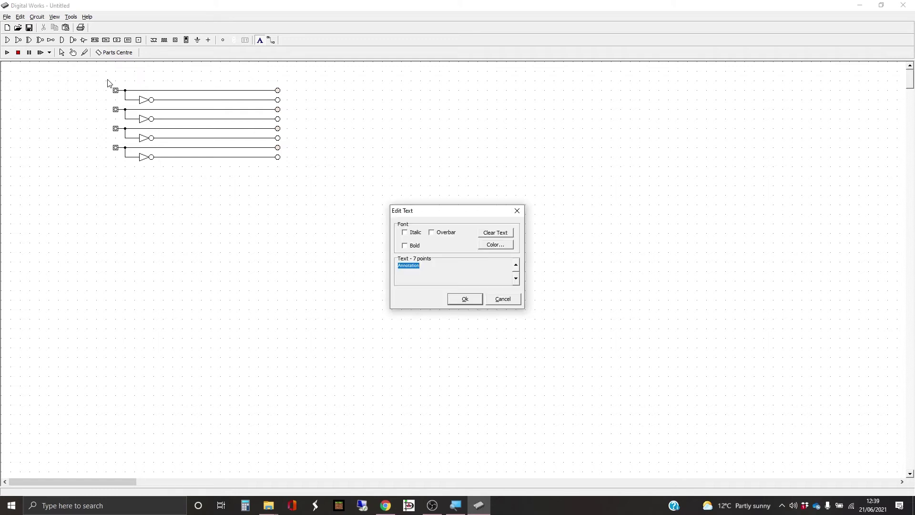
drag(439, 211, 244, 100)
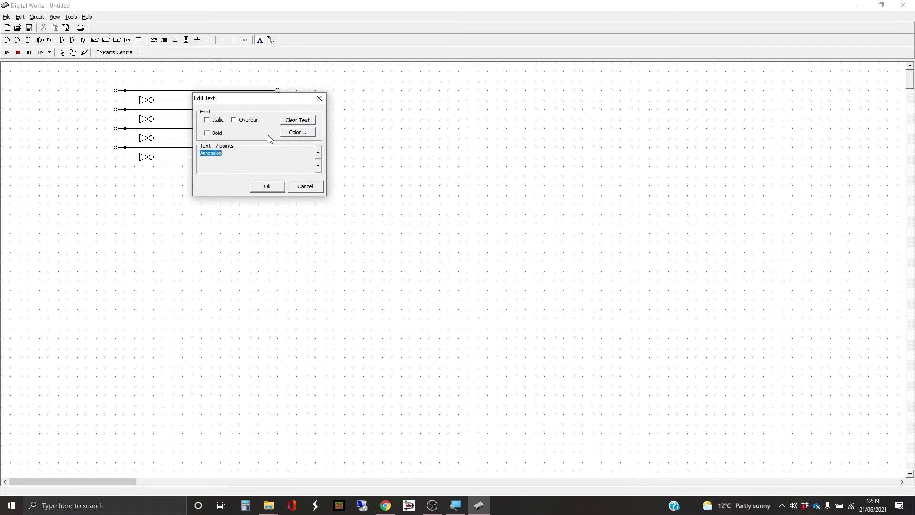
click(234, 160)
drag(234, 152, 198, 152)
text(IN)
Raise the label's size three steps, make it bold with an overbar, and confirm
click(318, 153)
click(318, 153)
click(319, 153)
click(207, 133)
click(207, 133)
click(207, 120)
click(208, 120)
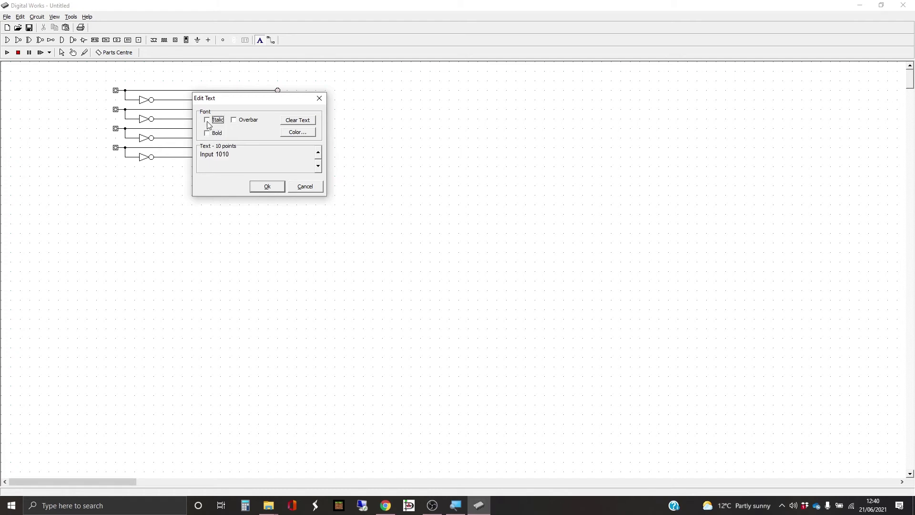
click(235, 123)
click(207, 133)
click(268, 187)
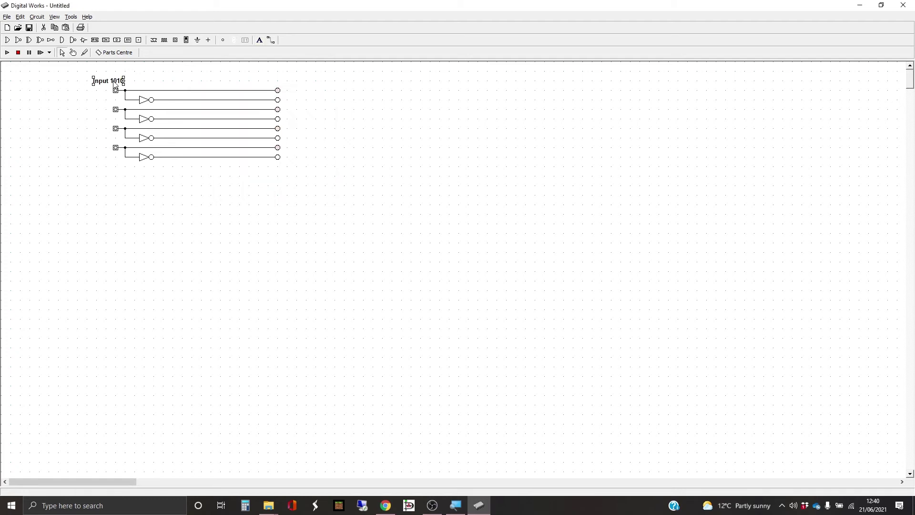
Nudge the 'Input 1010' label slightly right and up above the top row
drag(115, 83, 120, 81)
click(90, 93)
Place an AND gate below the rows and set its inputs to '4 - Four'
click(203, 180)
right_click(199, 181)
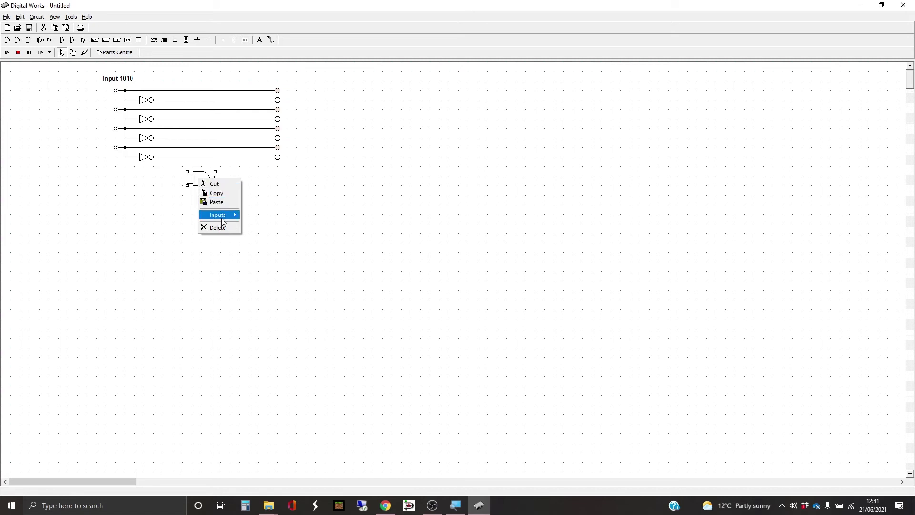
mouse_move(235, 215)
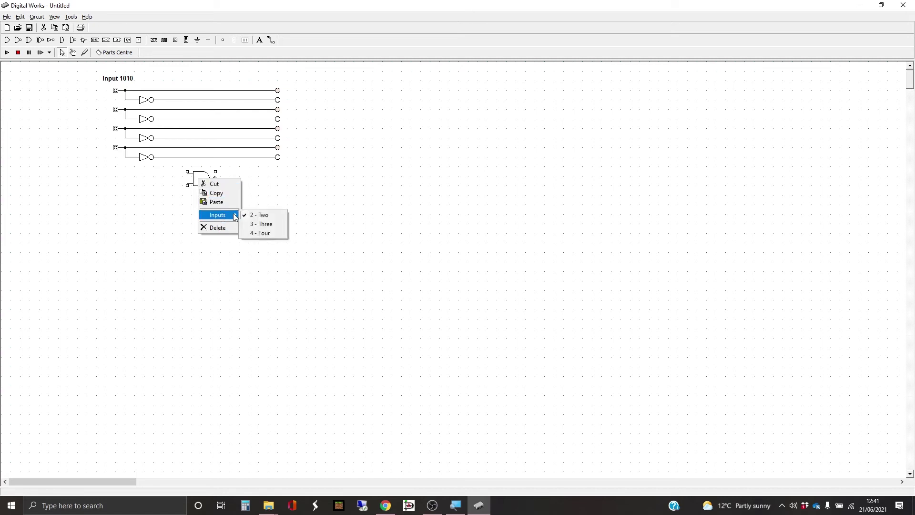
click(276, 234)
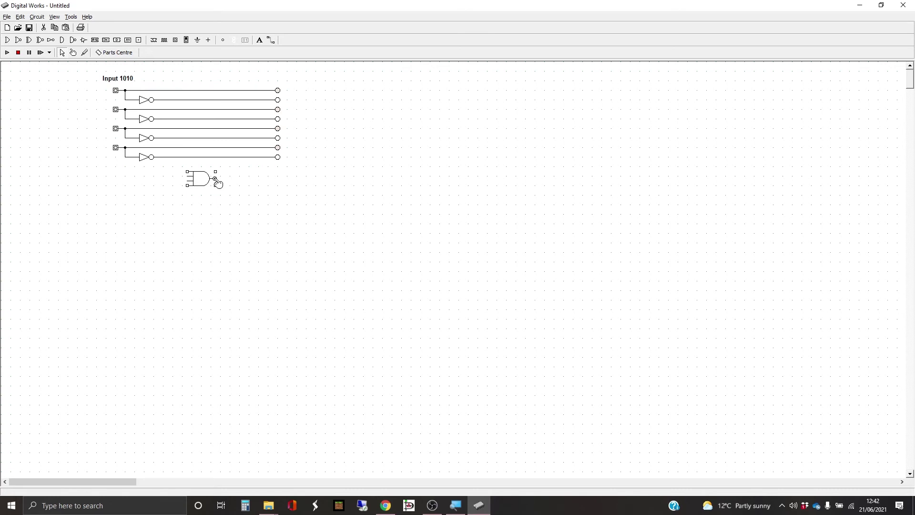
Rotate the four-input AND gate to face downward and place an LED just below it
mouse_move(218, 183)
mouse_down()
mouse_move(204, 202)
mouse_move(201, 187)
mouse_up()
click(244, 188)
click(224, 41)
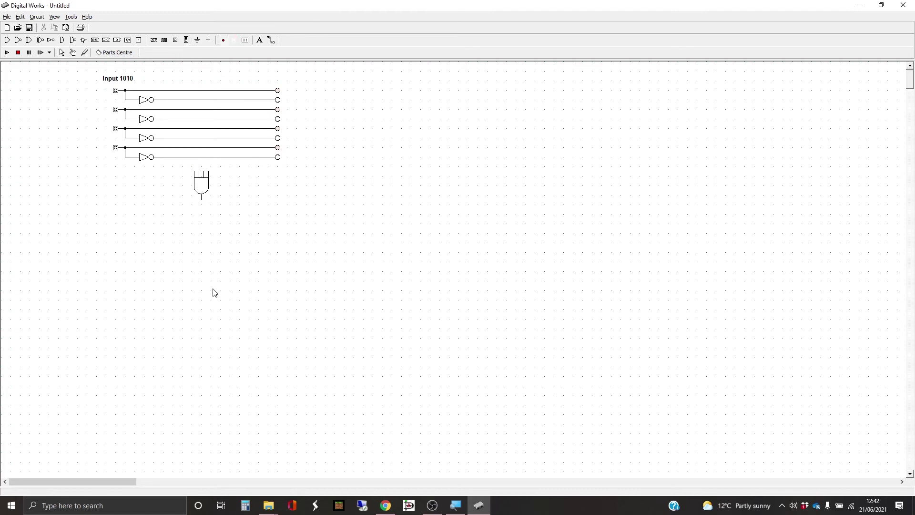
click(201, 215)
Wire the AND gate's output down to the LED
click(272, 40)
click(201, 198)
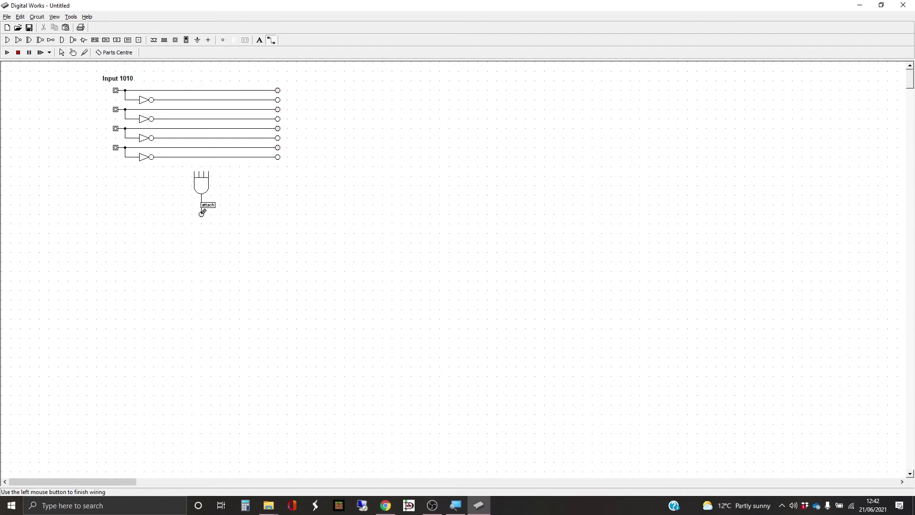
click(202, 213)
Connect an AND gate input to the top input line and begin a wire from the second line
click(195, 169)
click(197, 87)
click(199, 118)
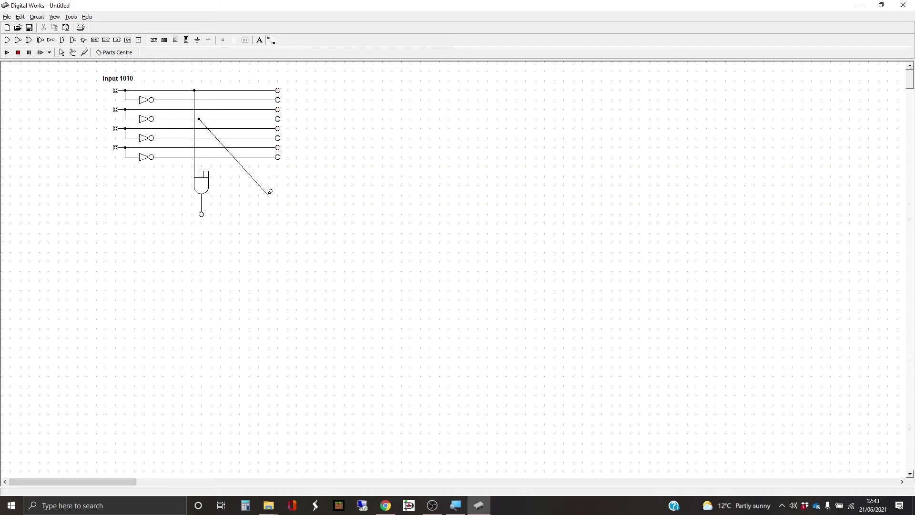
Delete the stray diagonal wire and run a new wire from an AND input up to the second row
right_click(257, 183)
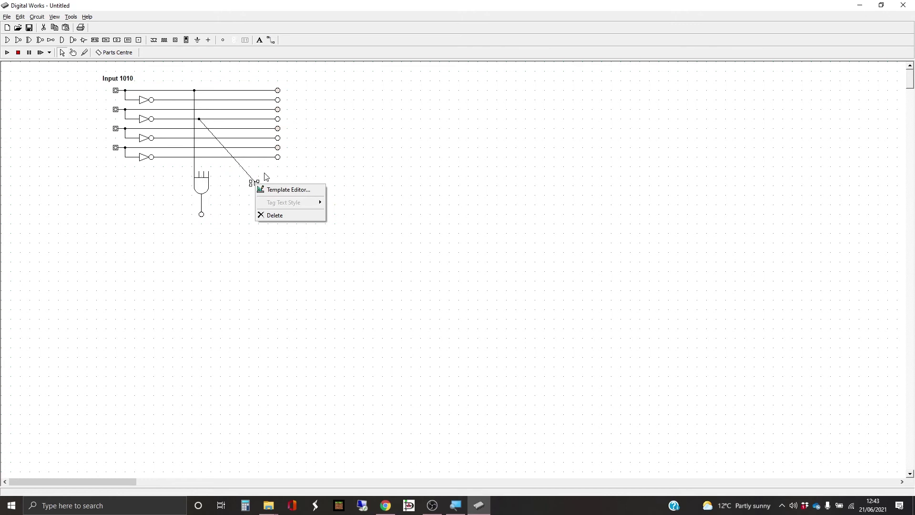
click(283, 216)
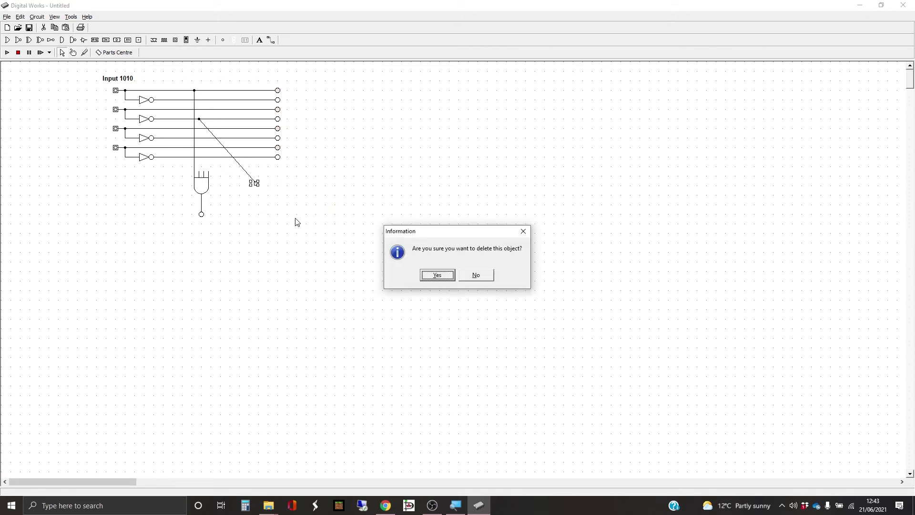
click(446, 277)
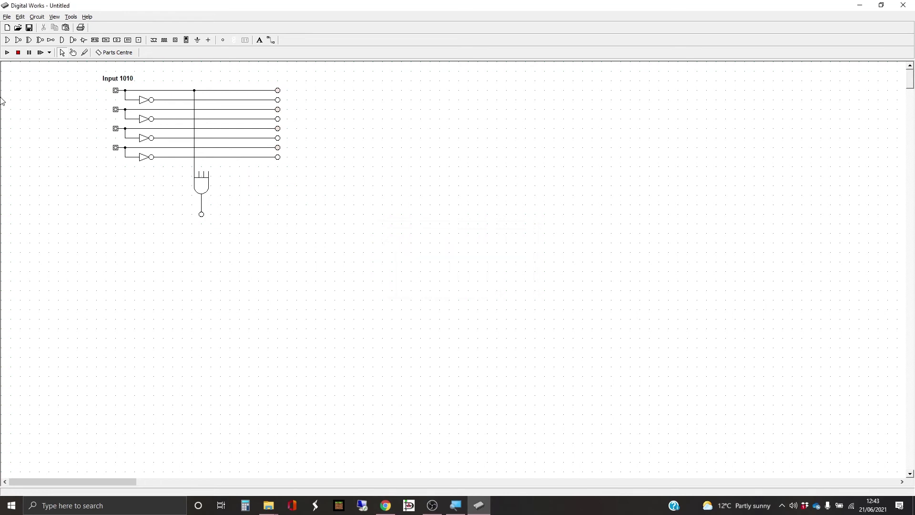
click(271, 42)
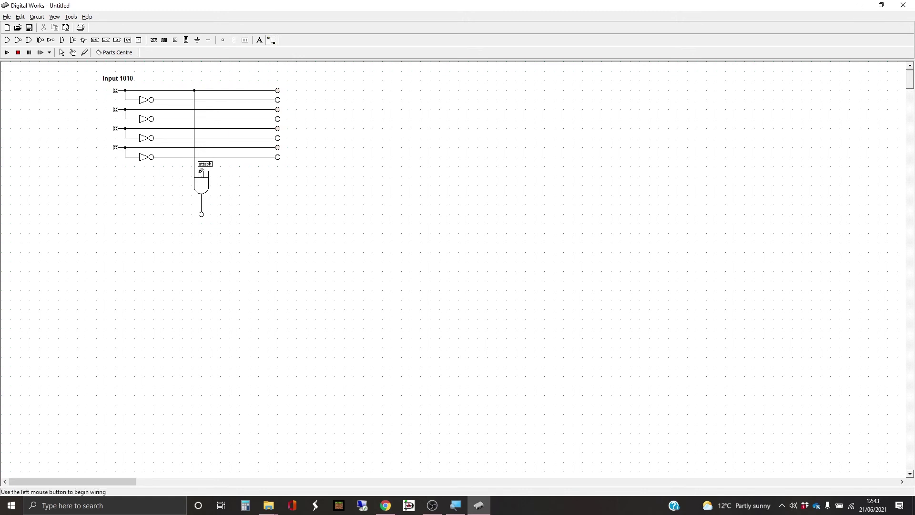
drag(200, 172, 200, 117)
Finish the second-row wire, then wire the third and fourth AND inputs to their row lines
mouse_move(201, 114)
mouse_down()
mouse_move(201, 91)
mouse_move(202, 117)
mouse_up()
drag(202, 117, 201, 118)
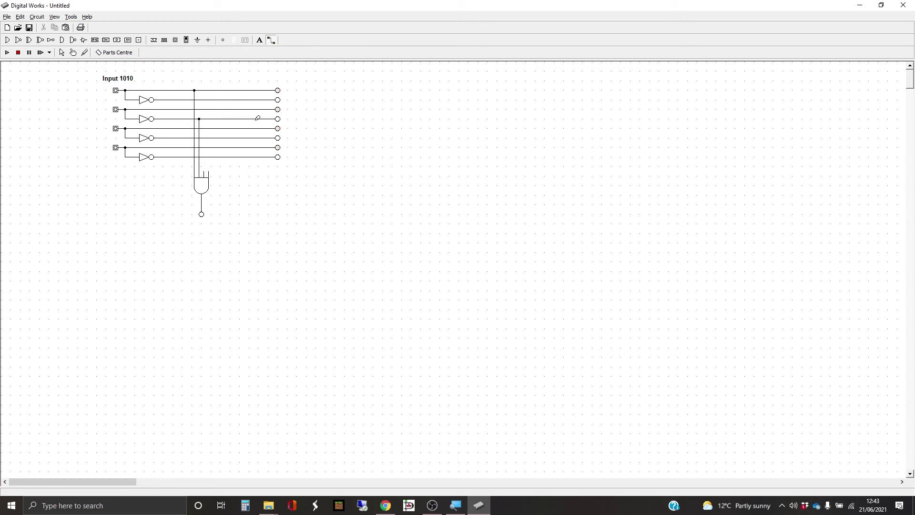
drag(204, 169, 206, 125)
drag(211, 156, 211, 154)
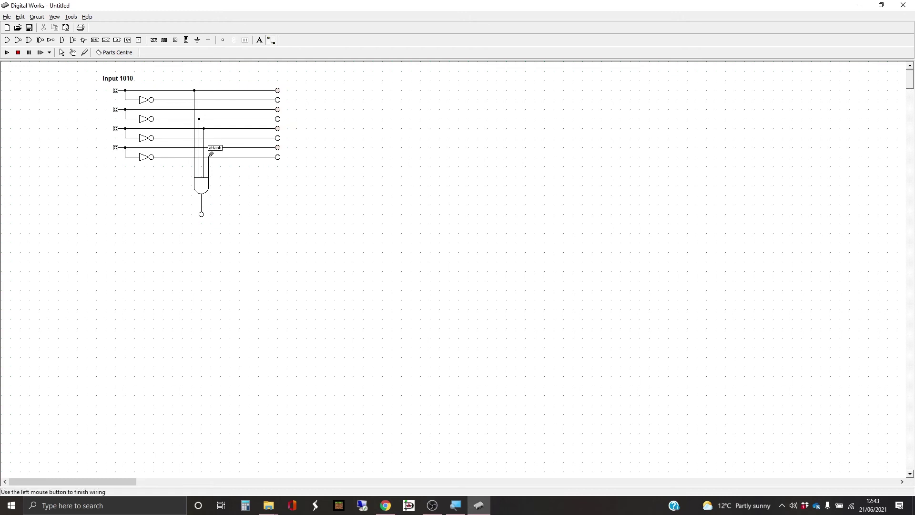
click(210, 156)
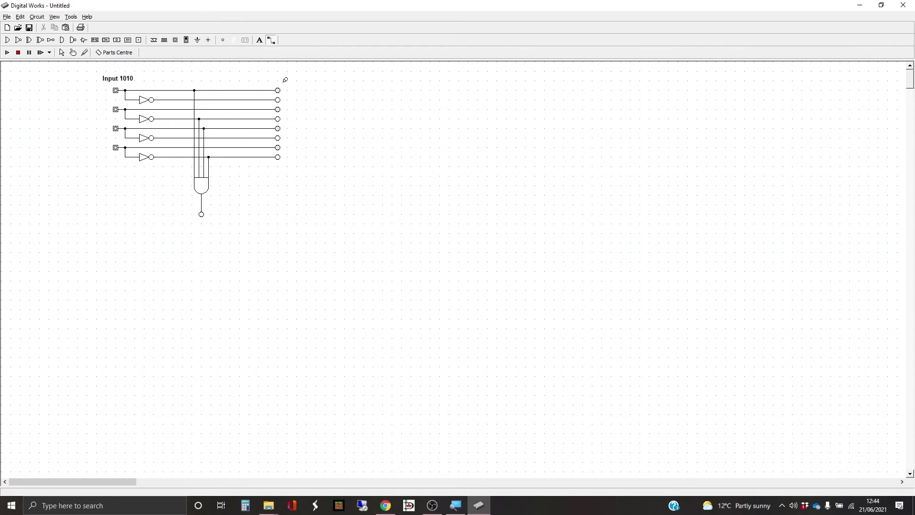
Pick the hand tool for toggling switches and run the simulation
click(63, 53)
click(73, 53)
click(7, 53)
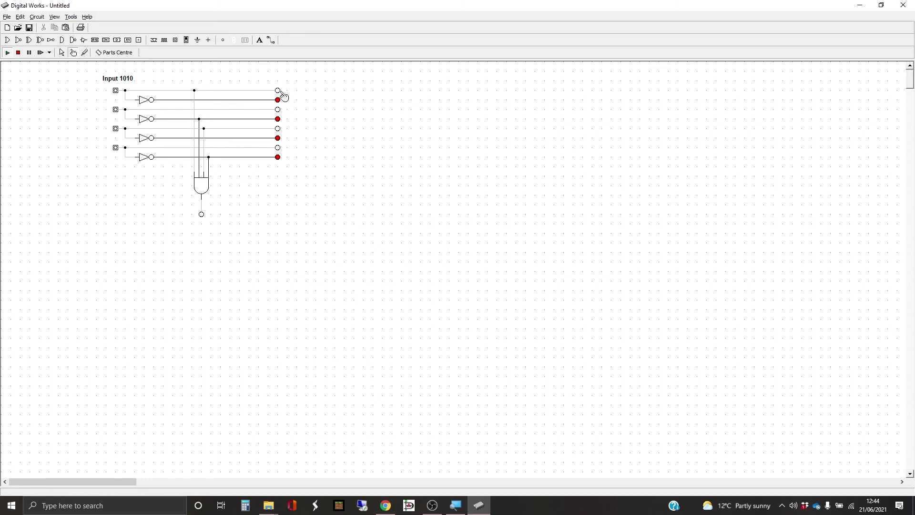
Restart the simulation and set the switches to 1010, first and third on, lighting the output LED
click(19, 54)
click(8, 52)
click(116, 91)
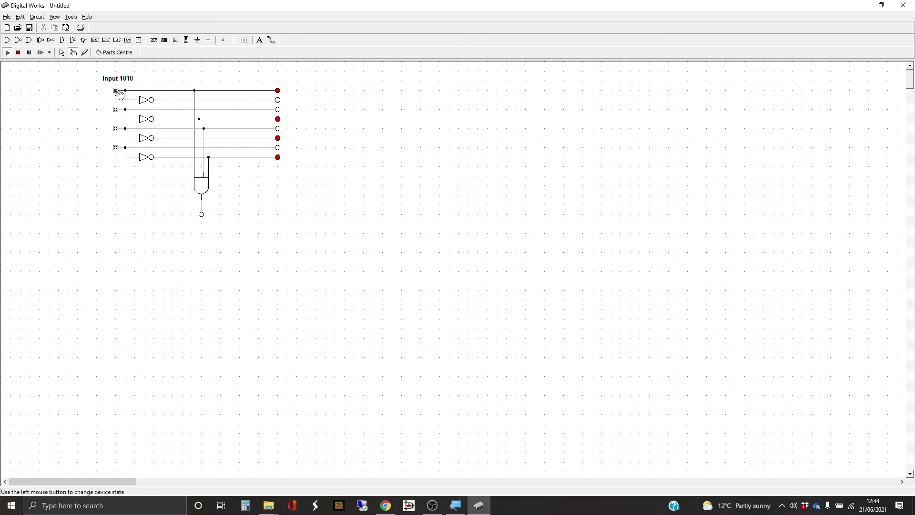
click(116, 90)
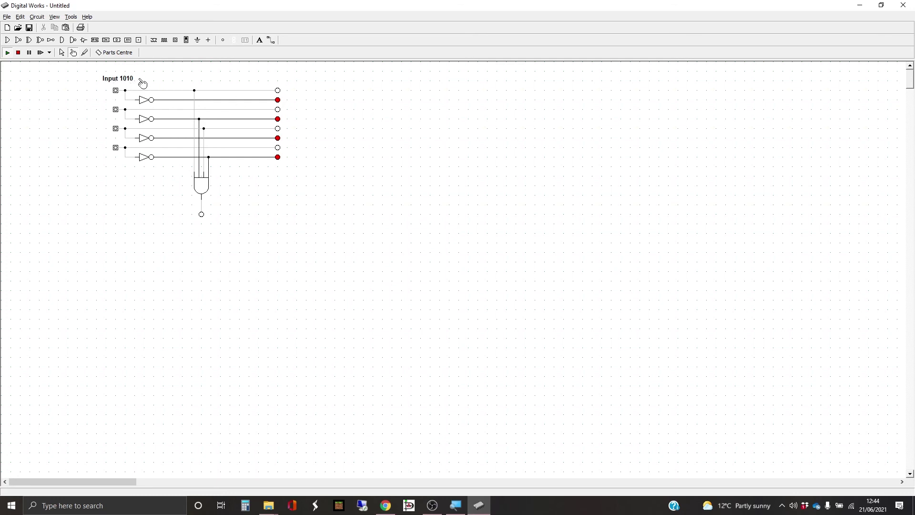
click(116, 91)
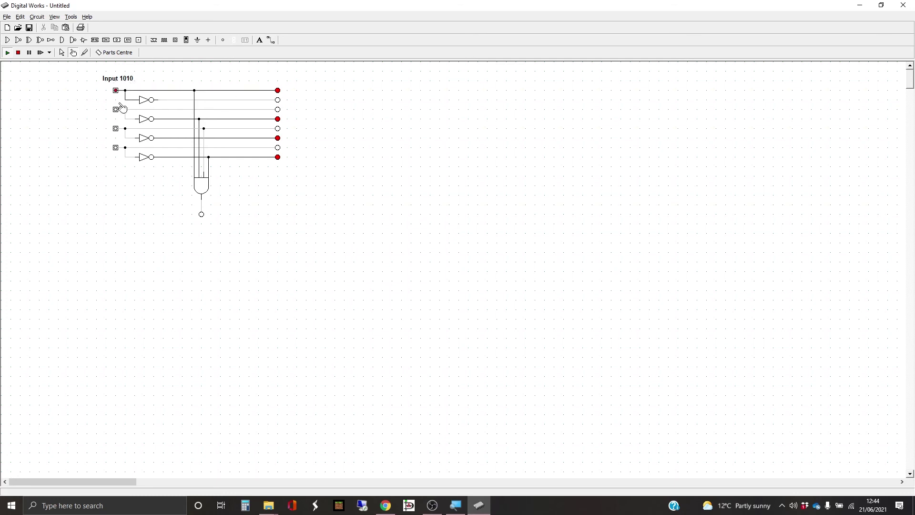
click(116, 128)
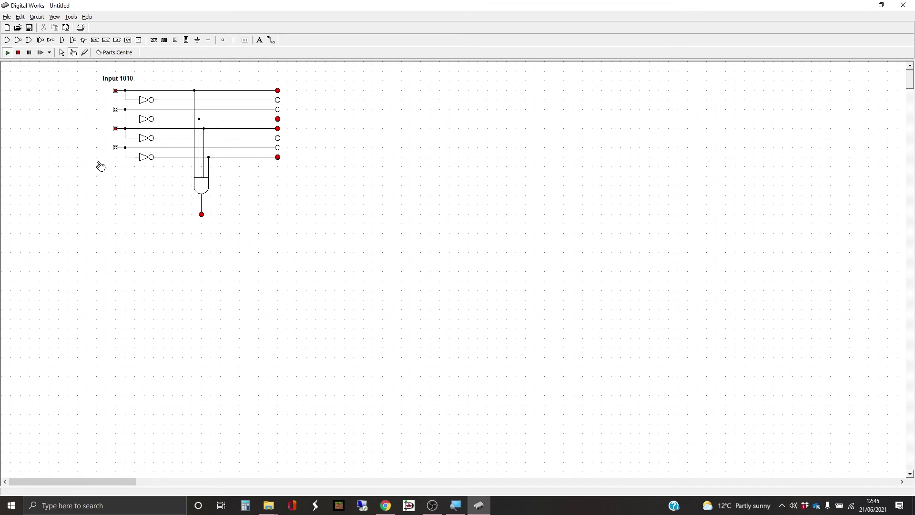
click(116, 148)
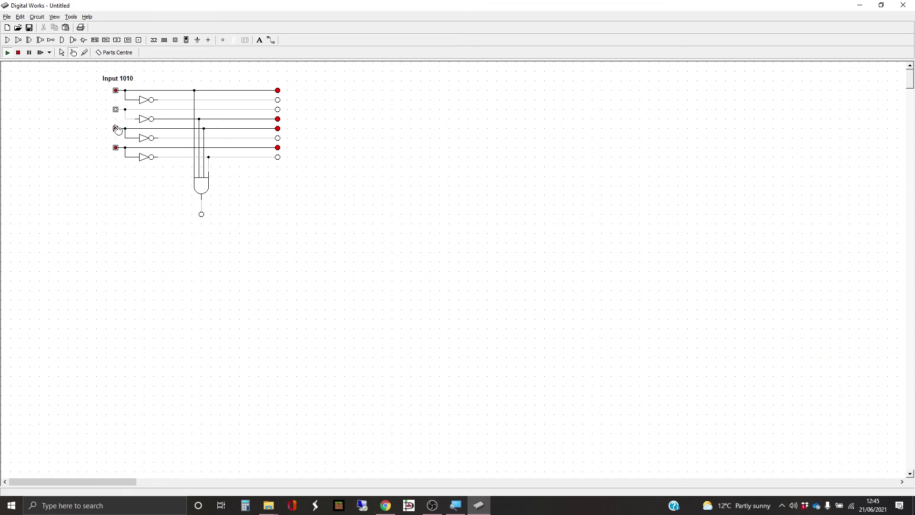
click(117, 129)
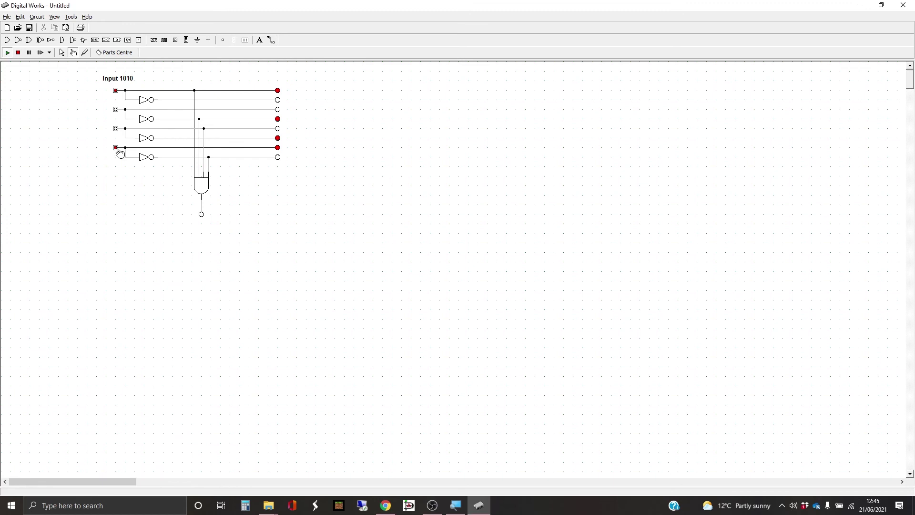
click(117, 129)
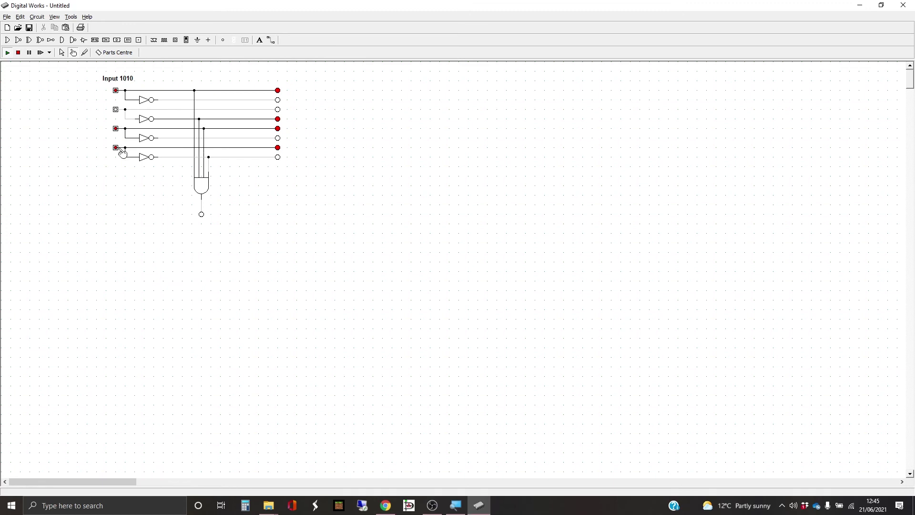
click(117, 148)
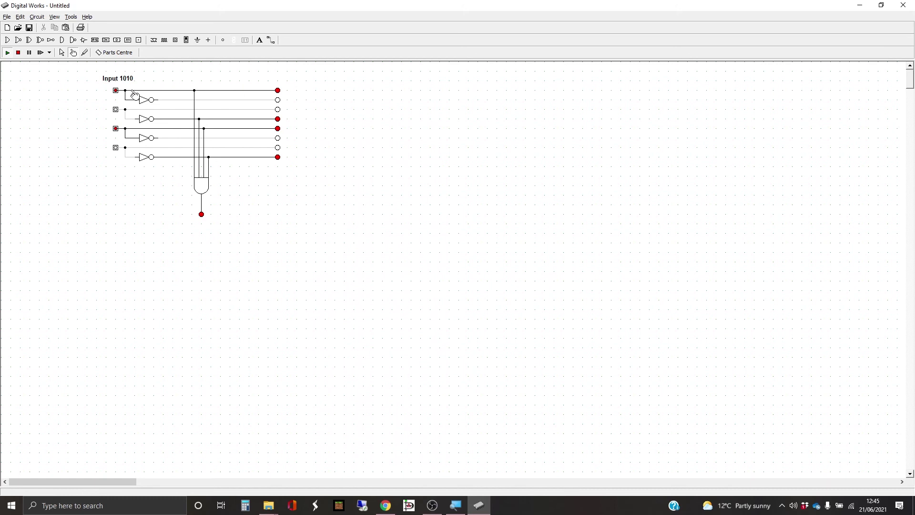
Move the top row's output LED up and to the right, keeping it wired
click(115, 128)
click(61, 53)
mouse_move(275, 82)
mouse_down()
mouse_move(288, 97)
mouse_move(279, 71)
mouse_up()
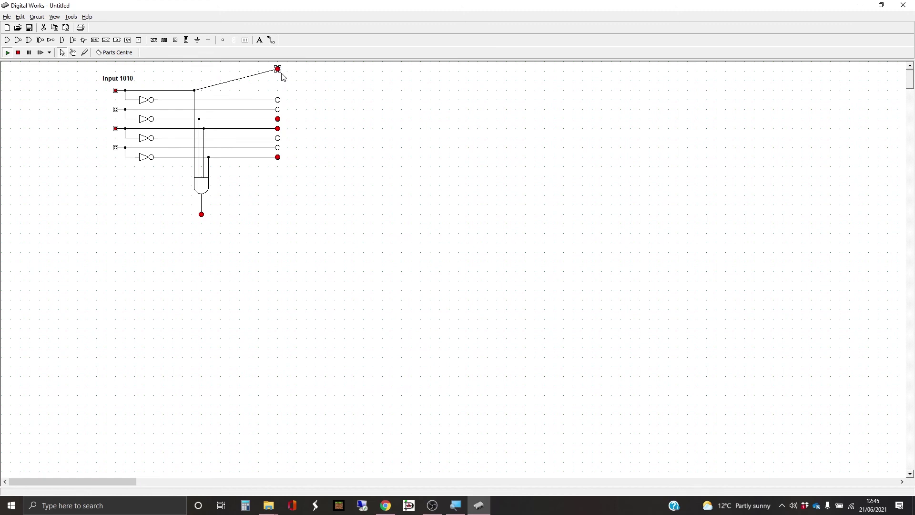
Toggle the top input switch off and back on, keeping the 1010 input pattern
click(116, 91)
click(72, 53)
click(117, 91)
click(117, 91)
click(86, 54)
click(176, 91)
click(86, 54)
click(72, 53)
click(116, 91)
click(116, 91)
click(116, 91)
click(117, 91)
click(117, 91)
click(116, 91)
click(116, 91)
click(116, 91)
click(116, 91)
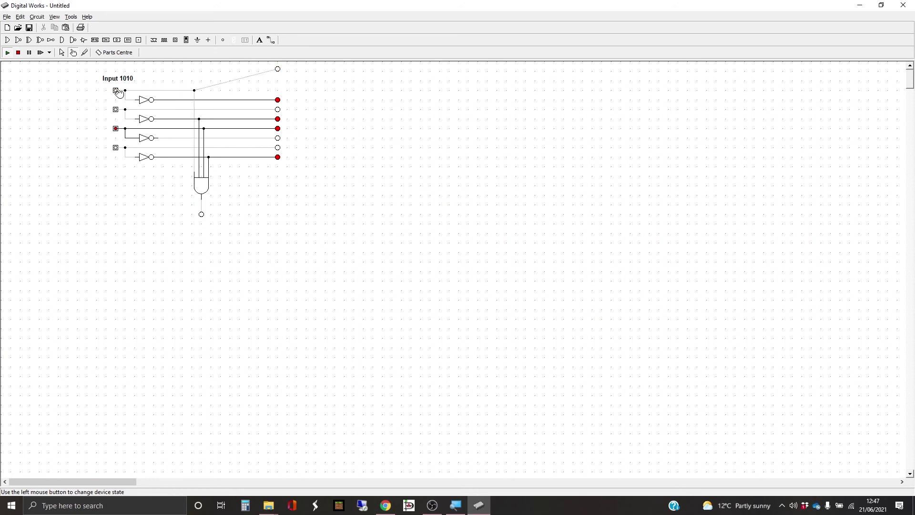
click(116, 91)
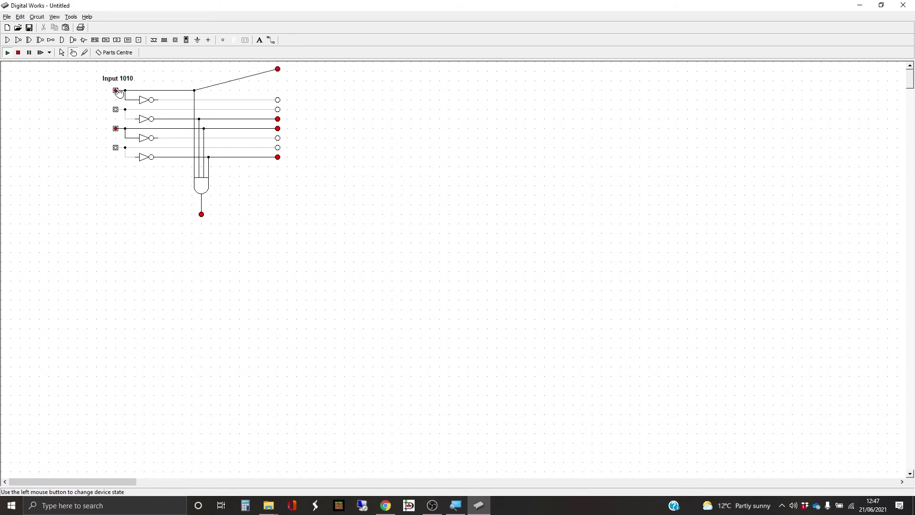